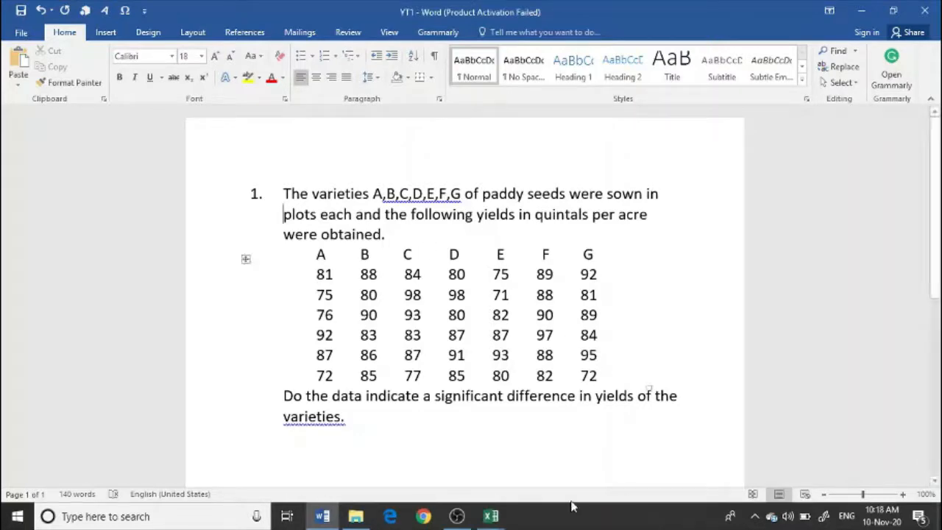
Switch to the Book1 workbook in Excel and start the Anova: Single Factor data analysis
mouse_move(491, 516)
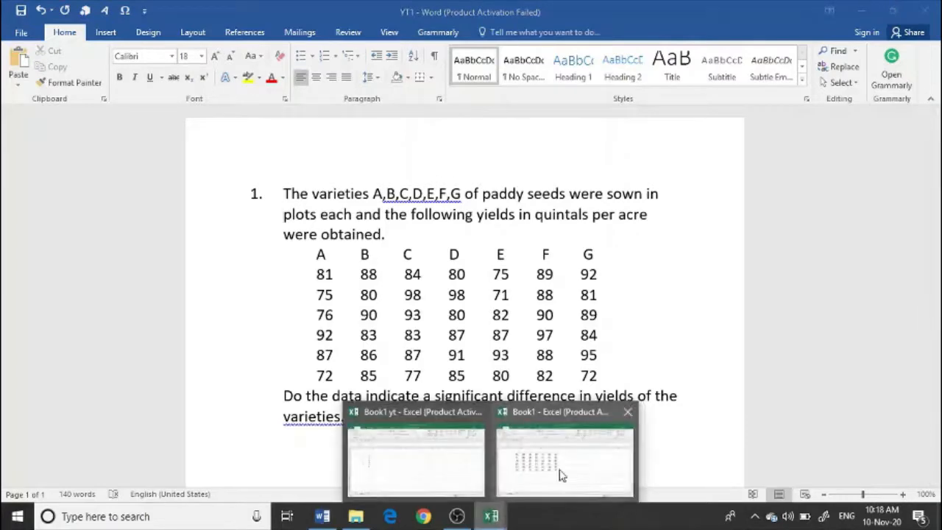
click(560, 467)
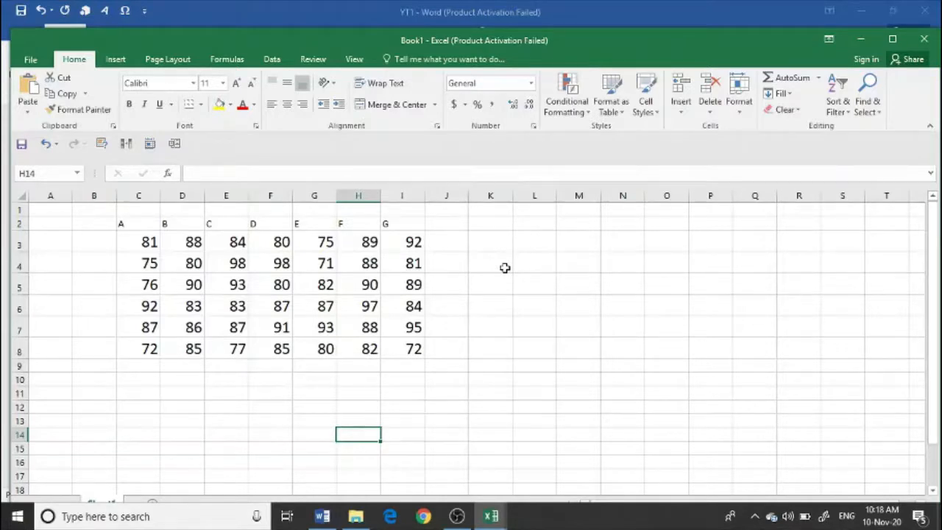
click(272, 60)
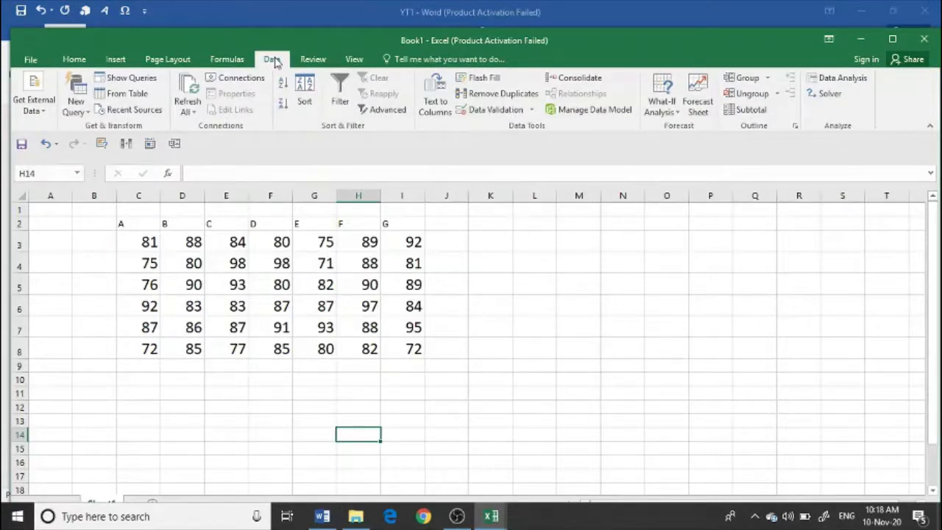
click(849, 78)
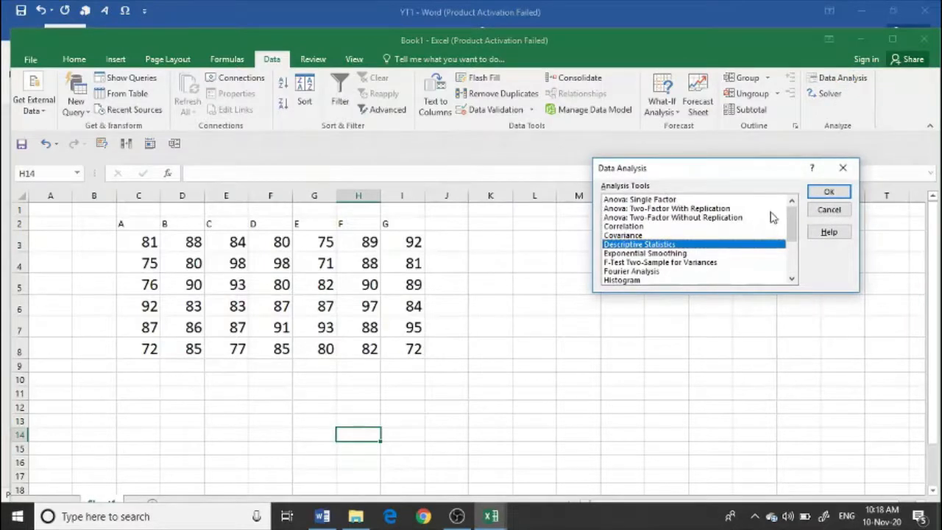
click(667, 200)
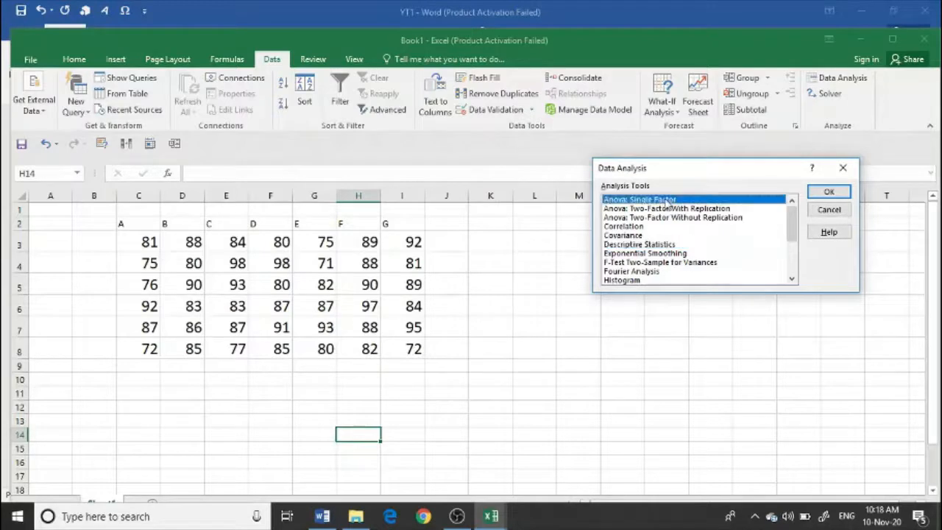
click(830, 192)
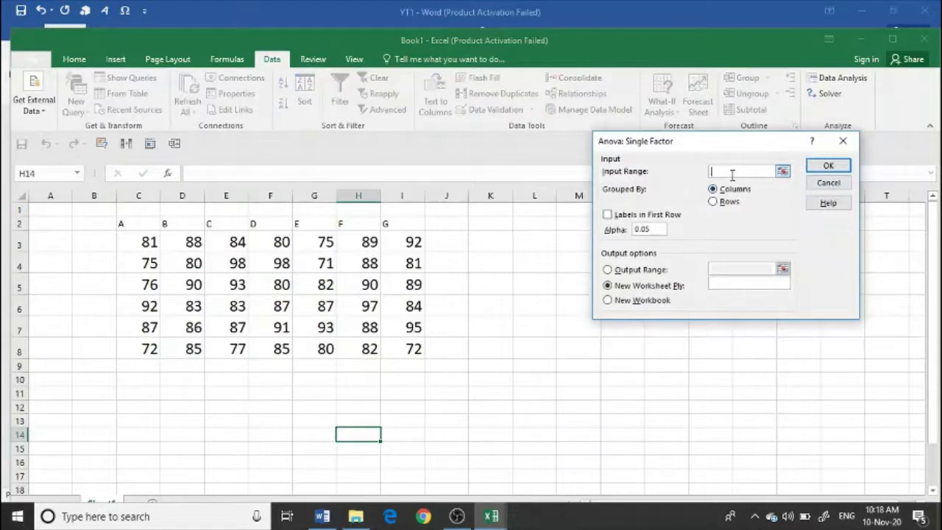
Set the ANOVA input range to $C$2:$I$8, covering the seven variety columns with their headings
click(129, 223)
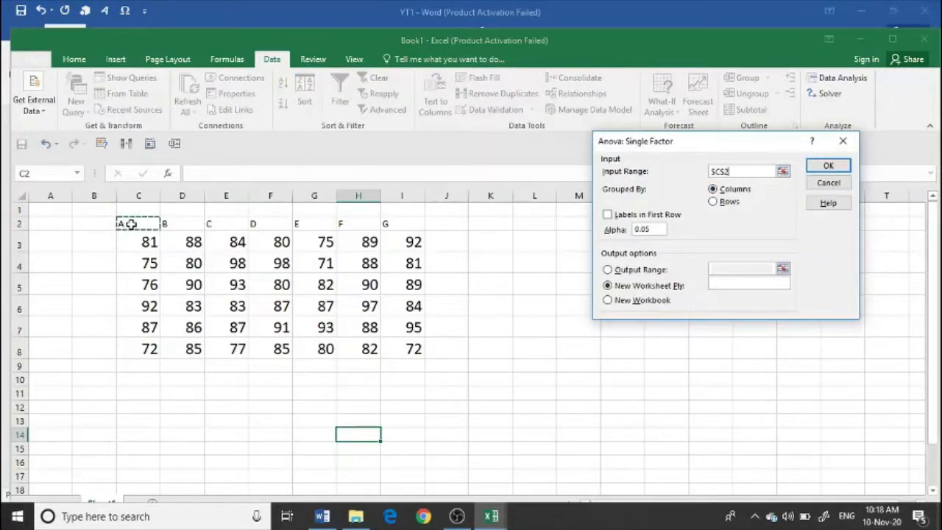
key(shift+Down)
key(shift+Down)
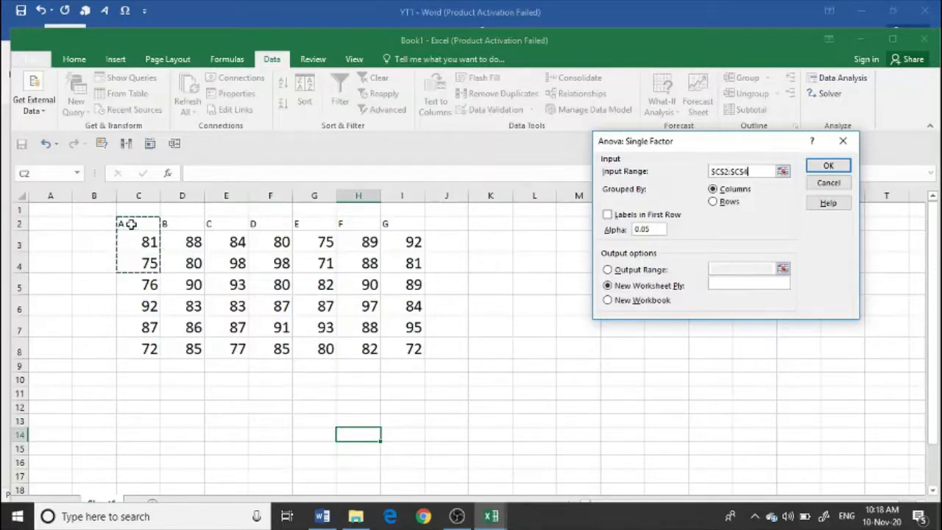
key(shift+Down)
key(shift+Down)
key(shift+Down)
key(shift+Down)
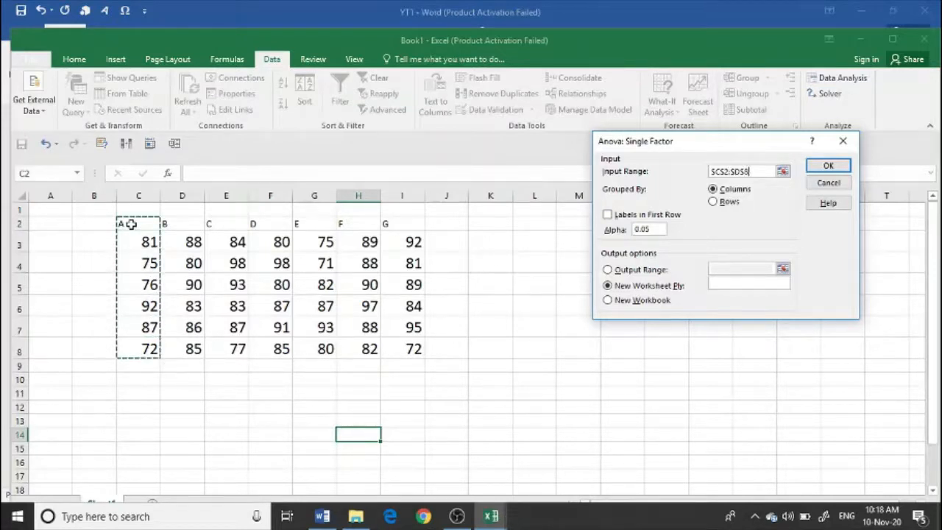
key(shift+Right)
key(shift+Right)
key(shift+Right)
key(shift+Right)
key(shift+Right)
key(shift+Right)
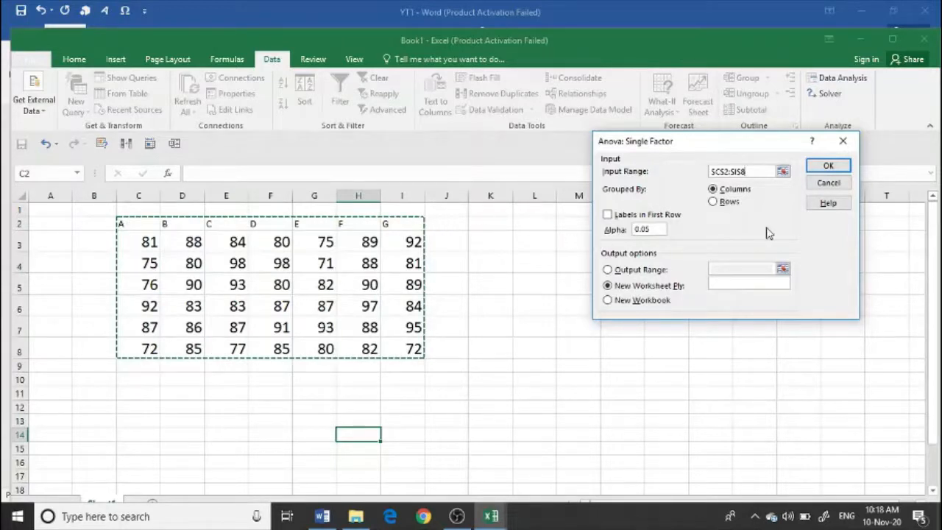
Enable labels in the first row, set the output range to $K$3 and run the single-factor ANOVA
click(608, 217)
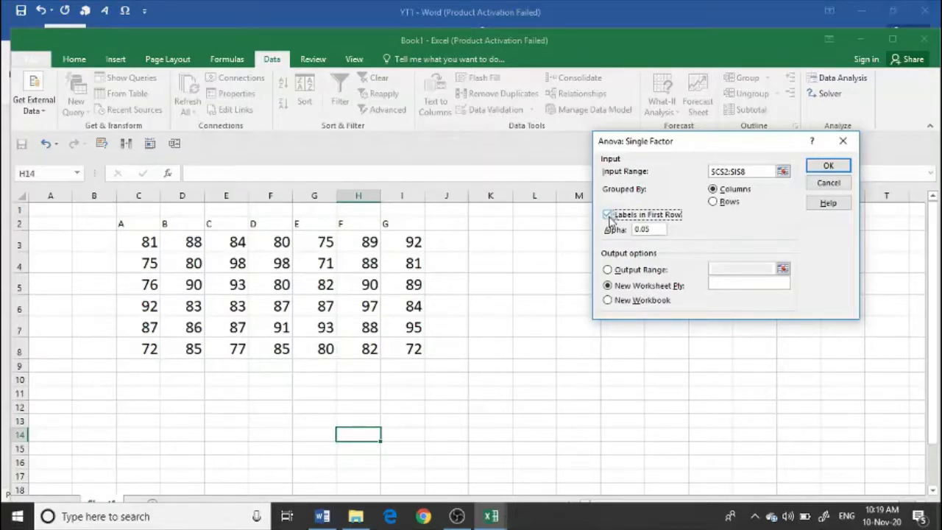
click(607, 269)
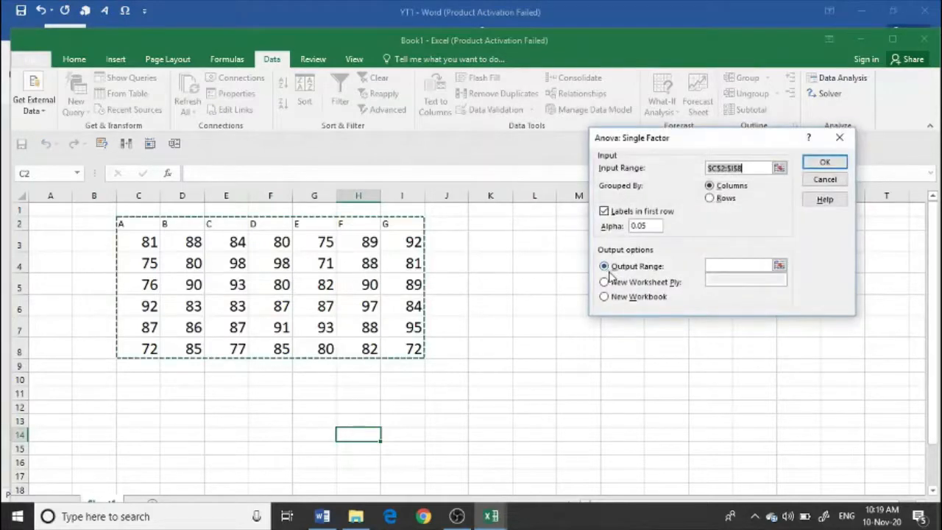
click(725, 264)
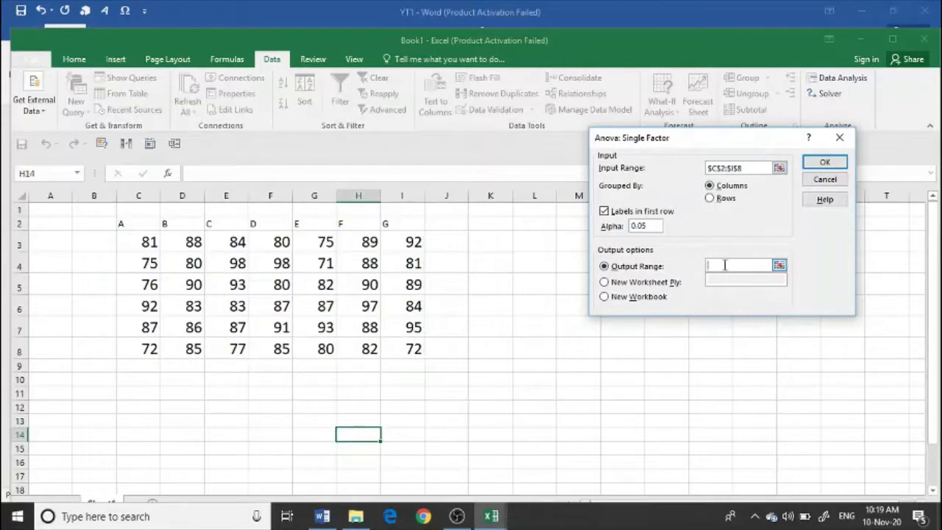
click(484, 241)
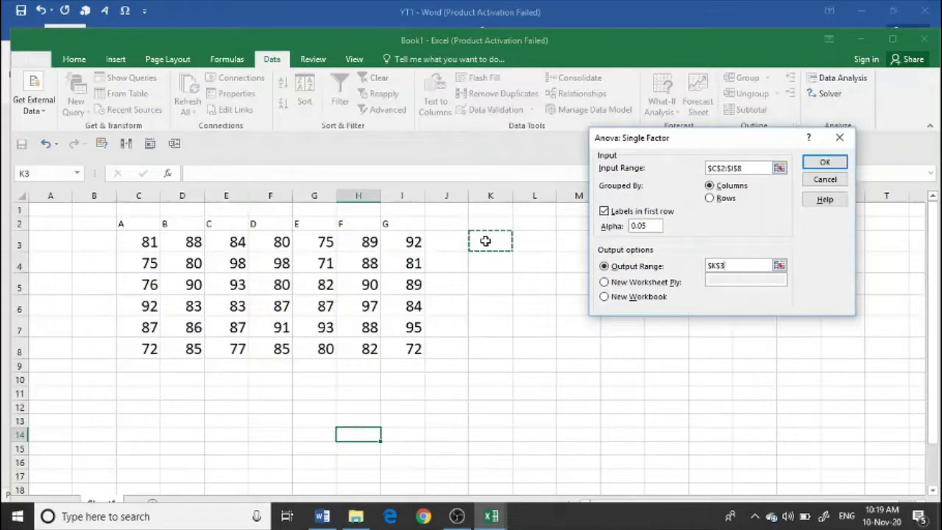
click(825, 163)
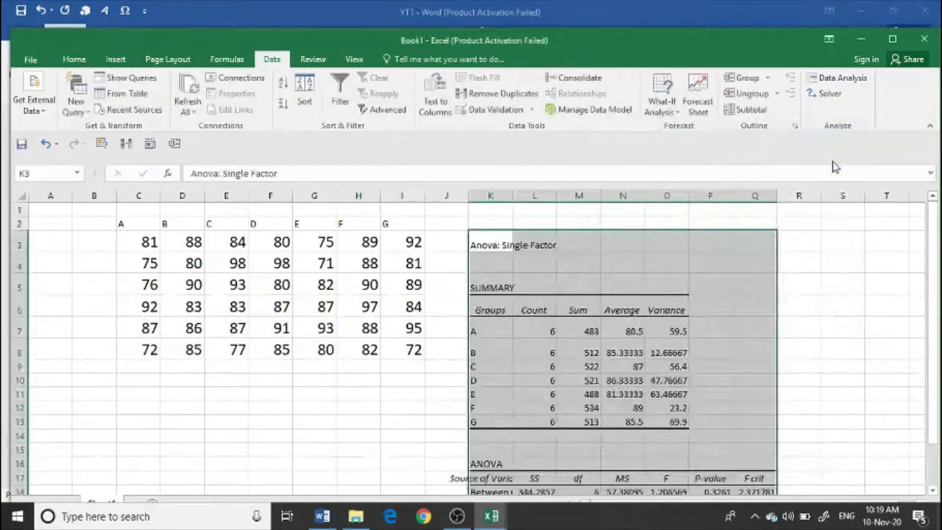
click(749, 272)
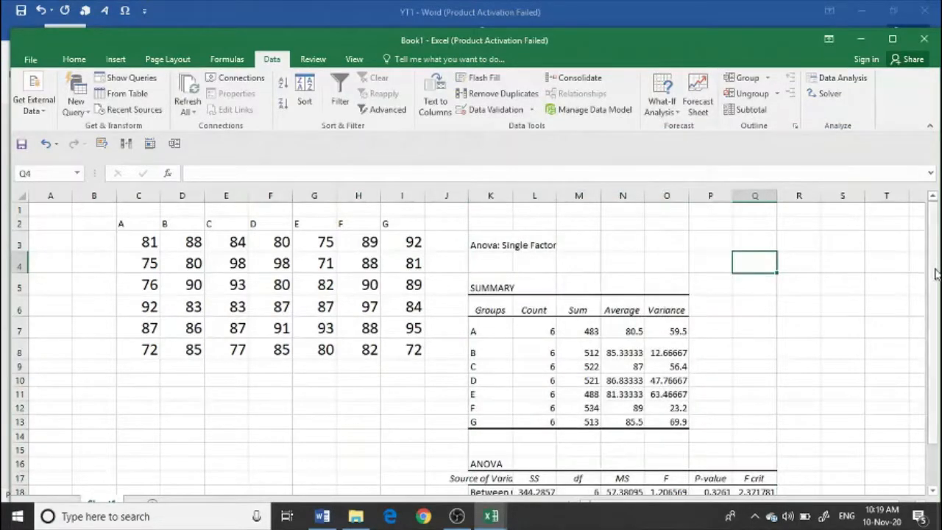
drag(933, 273, 933, 281)
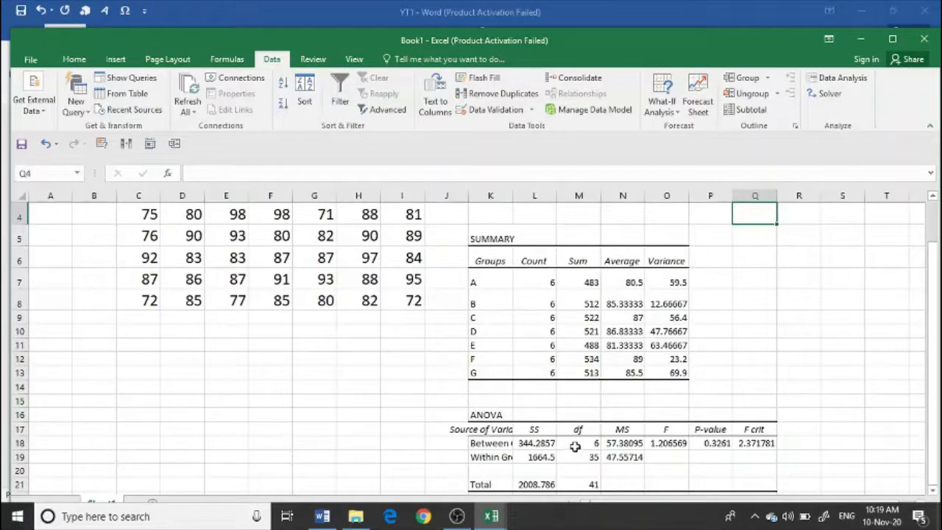
Enter the decision rule "F>F cri" in cell D15 below the yield data
click(171, 376)
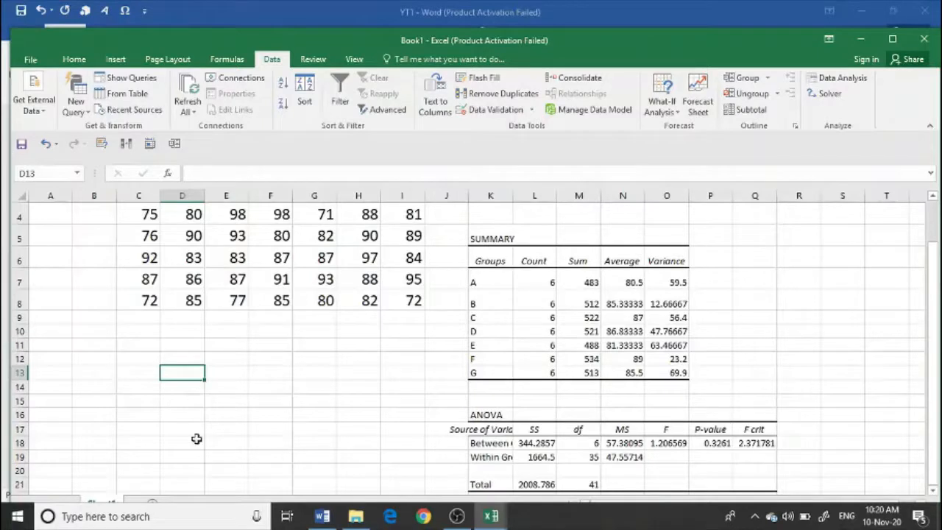
click(194, 403)
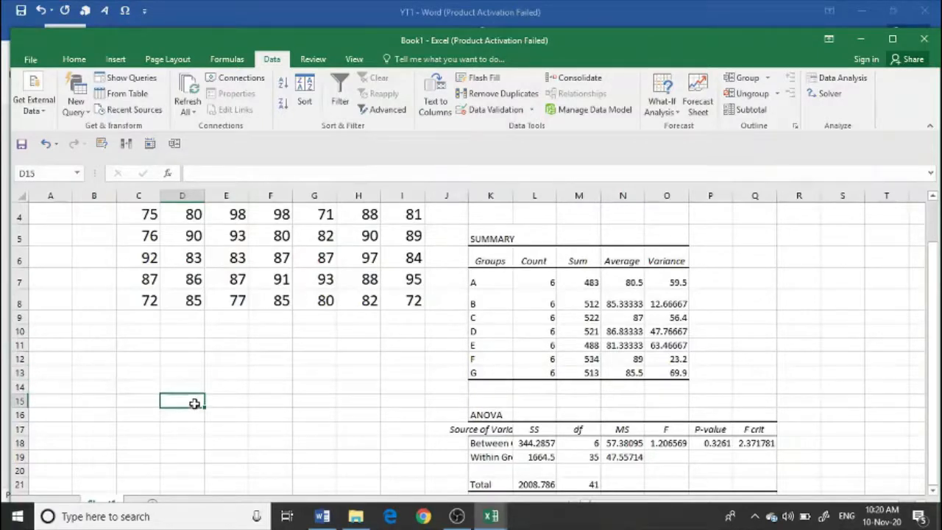
text(f)
key(BackSpace)
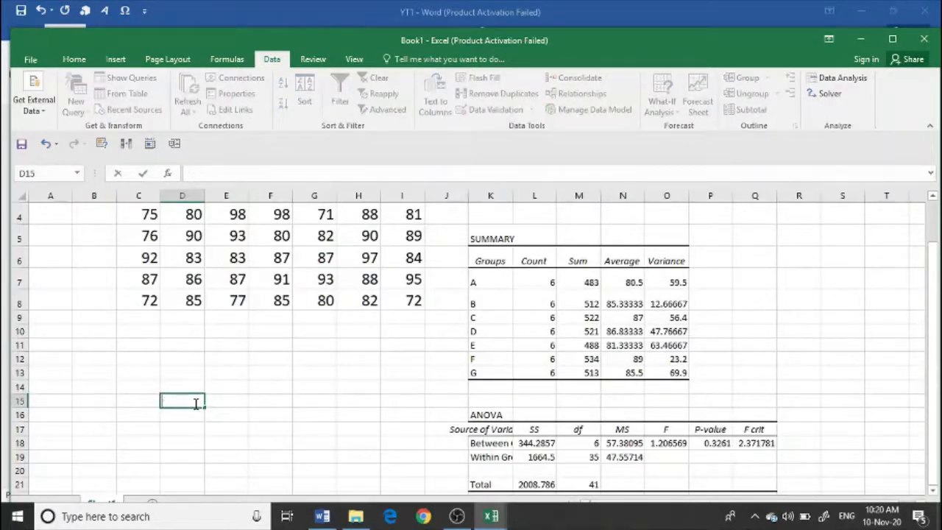
text(F)
text(.)
text(f)
text(c)
key(BackSpace)
key(BackSpace)
text(F cri)
click(228, 401)
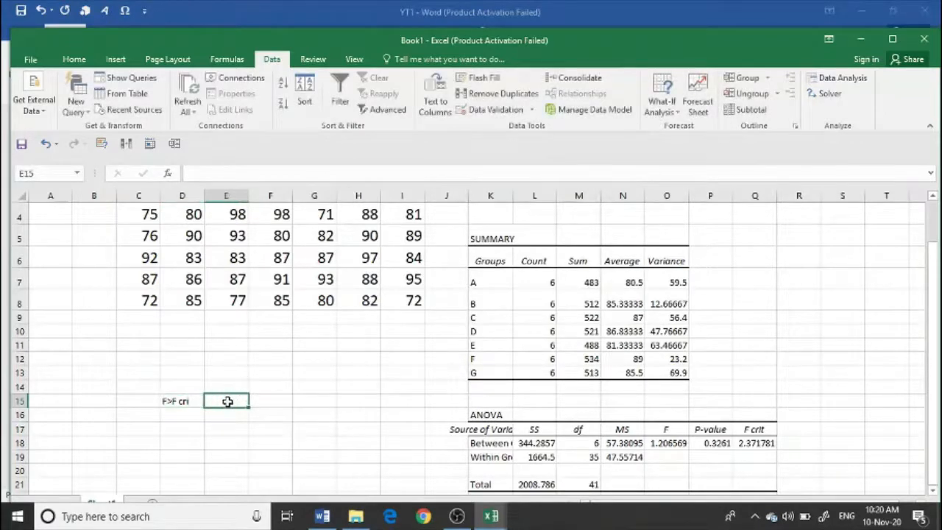
Enter the conclusion "Reject Ho" in cell E15, beside the decision rule
text(Reject)
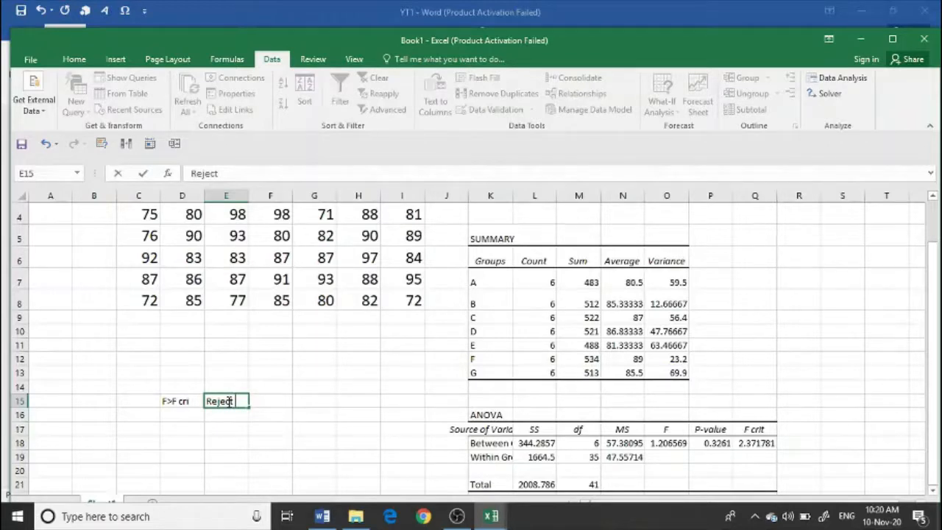
text(ho)
key(BackSpace)
key(BackSpace)
key(BackSpace)
text(H0)
key(BackSpace)
text(o)
click(171, 453)
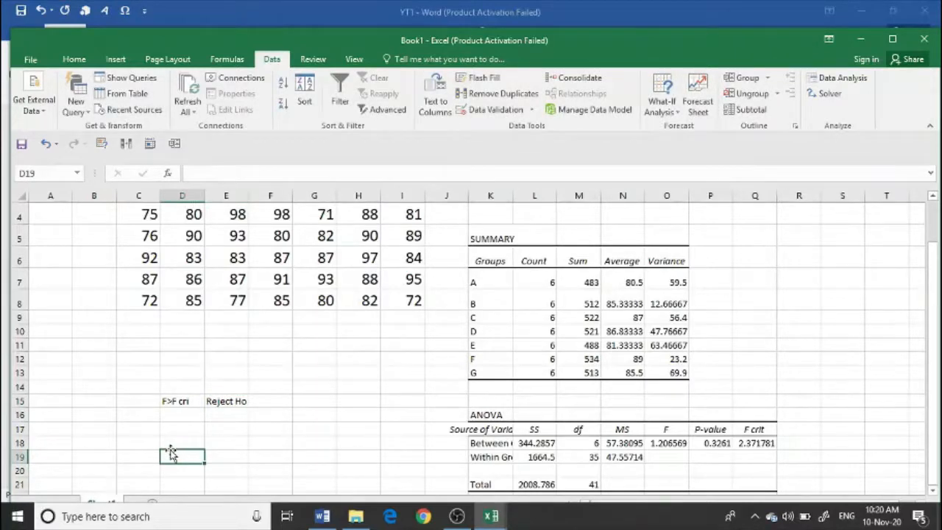
Switch to Word to read the second problem on salesmen and areas, and return to Book1 in Excel
click(322, 516)
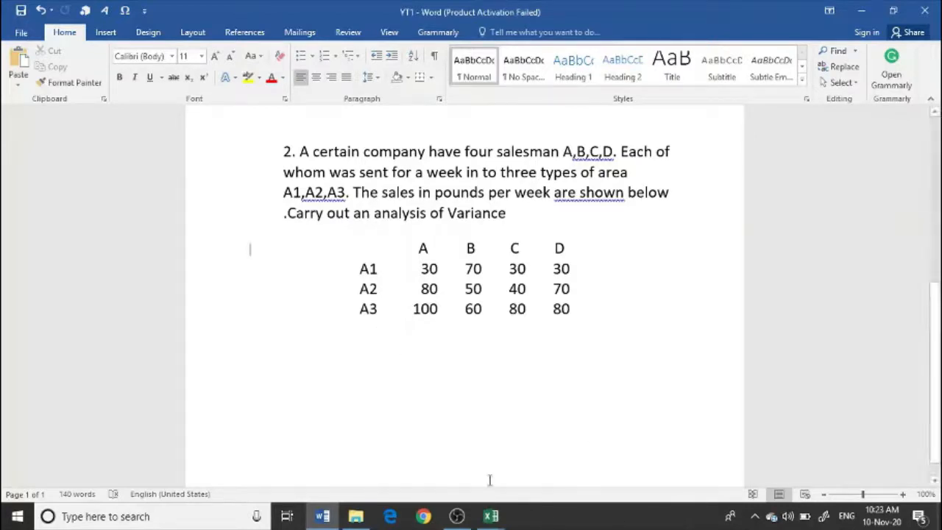
click(492, 518)
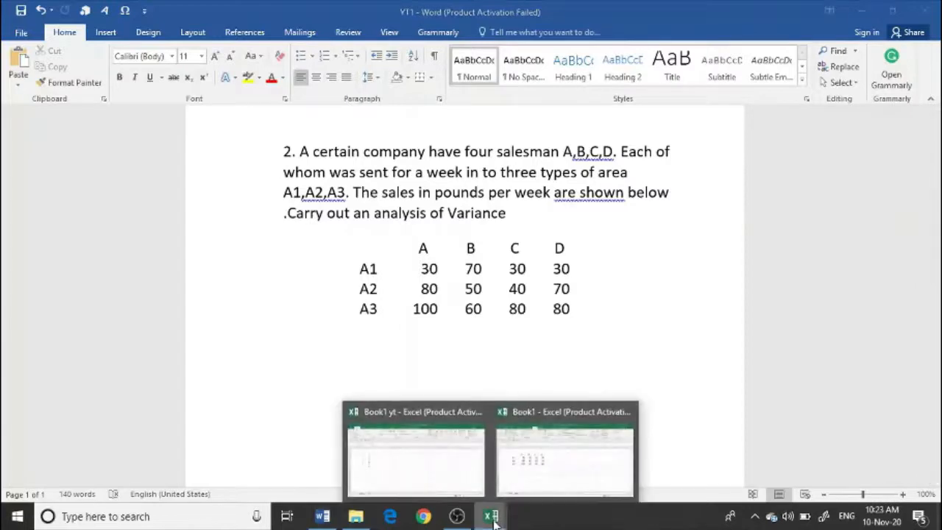
click(564, 450)
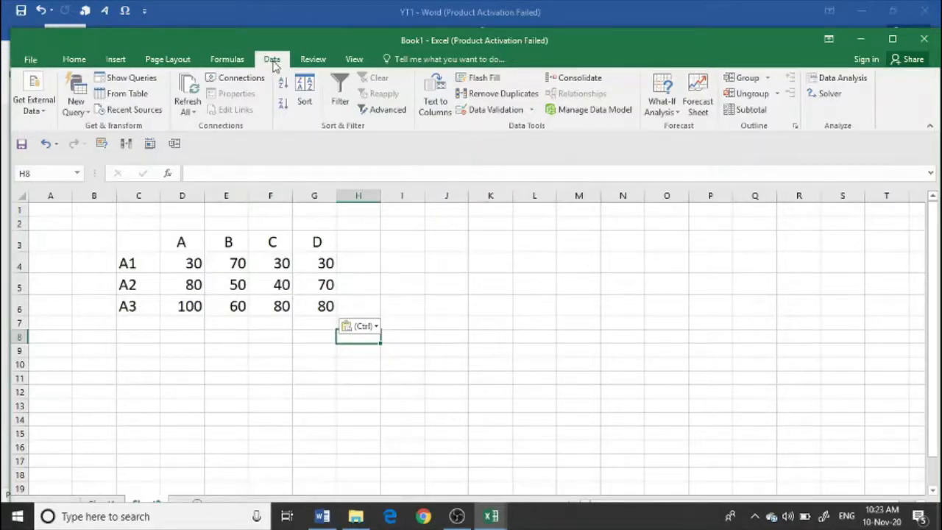
Run Anova: Two-Factor Without Replication on $C$3:$G$6 with labels enabled and the output range set to $I$3
click(854, 78)
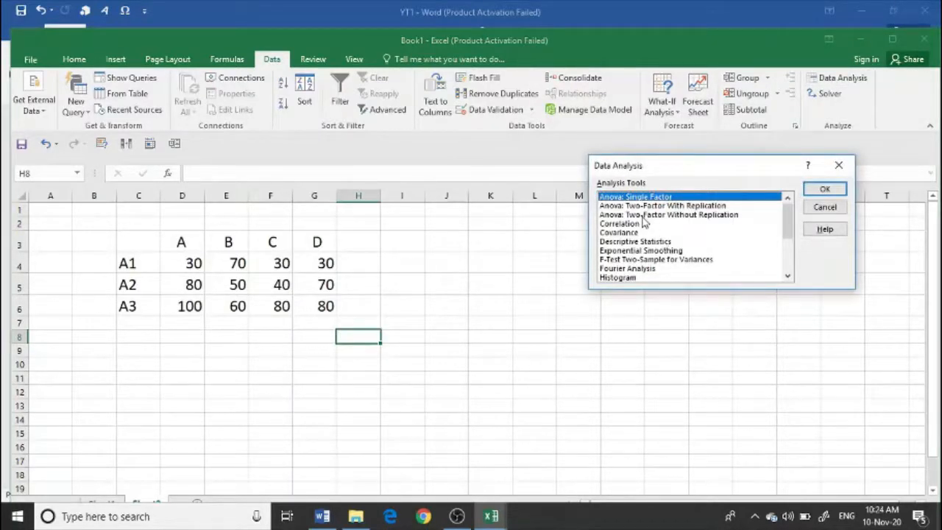
click(642, 215)
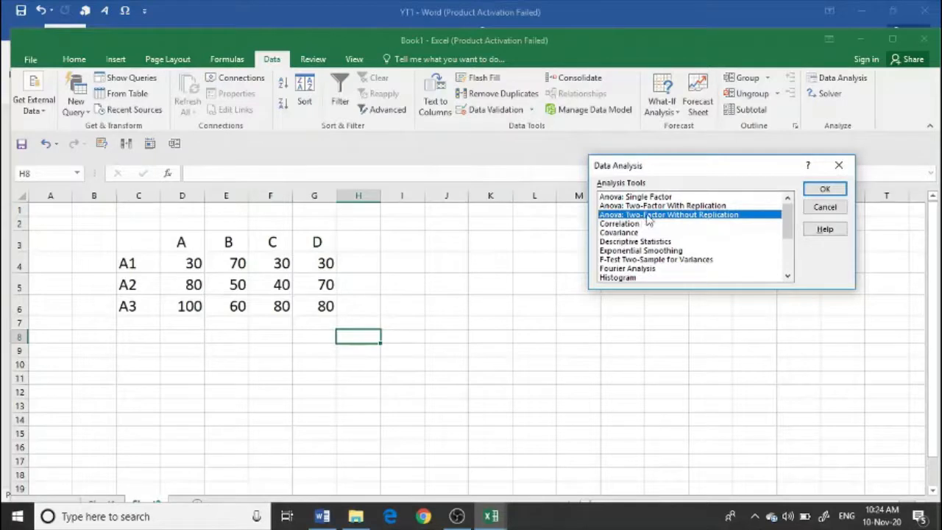
click(838, 191)
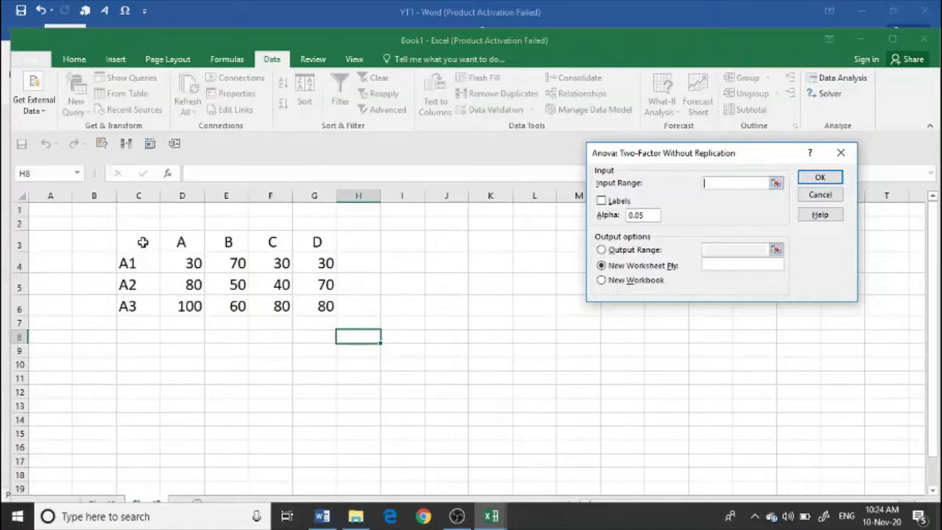
drag(143, 243, 303, 295)
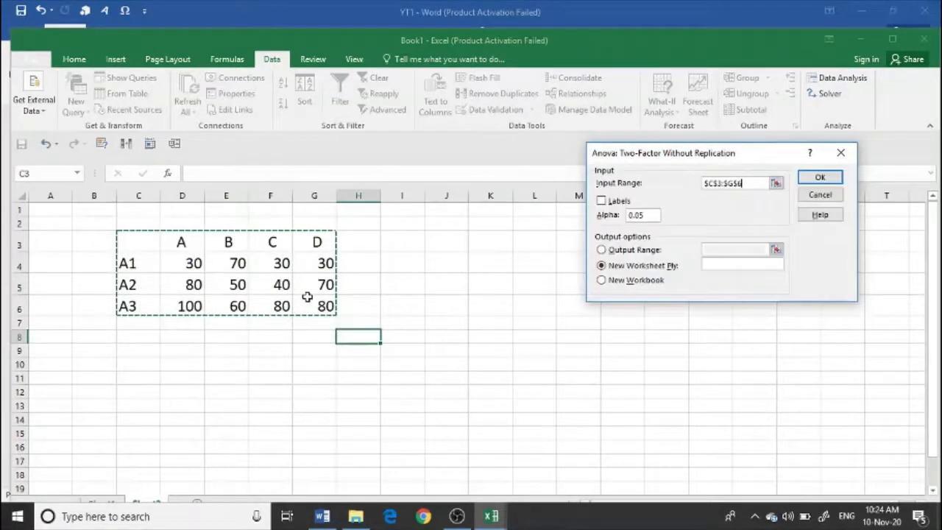
click(602, 201)
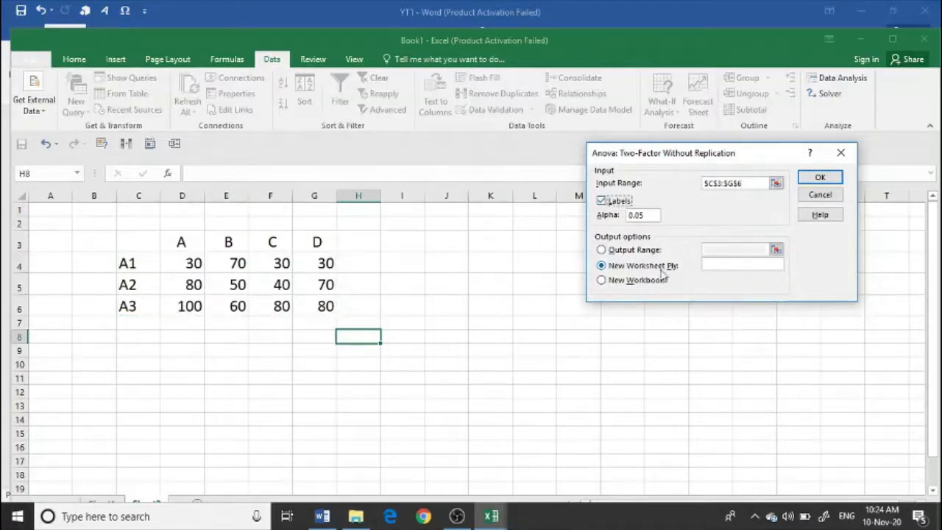
click(602, 250)
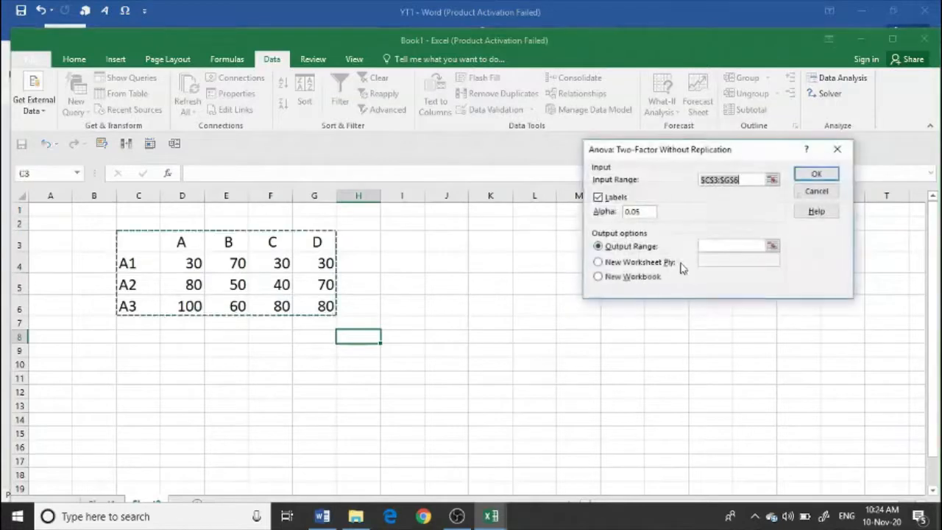
click(709, 246)
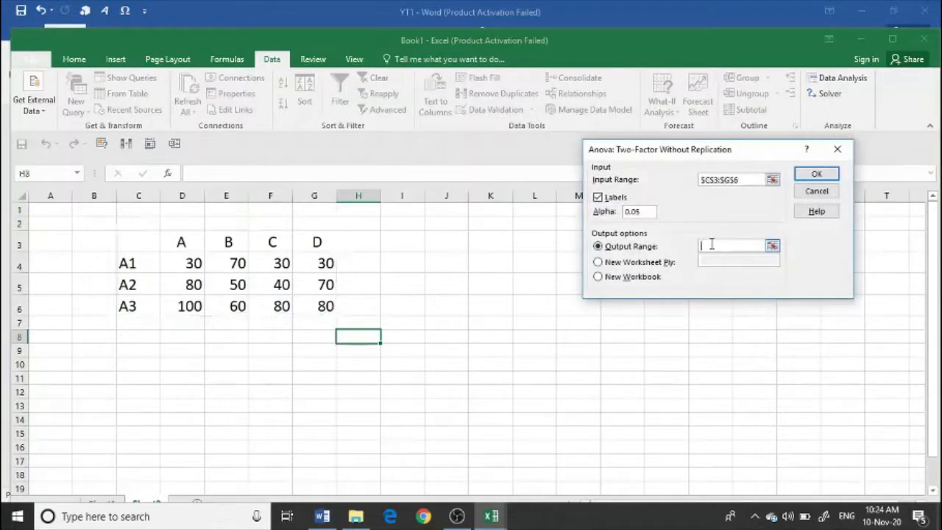
click(410, 242)
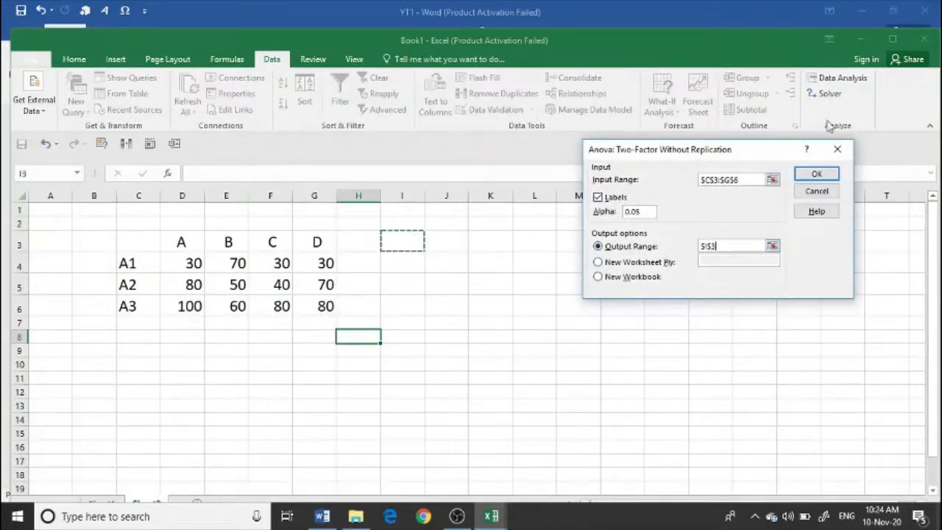
click(815, 175)
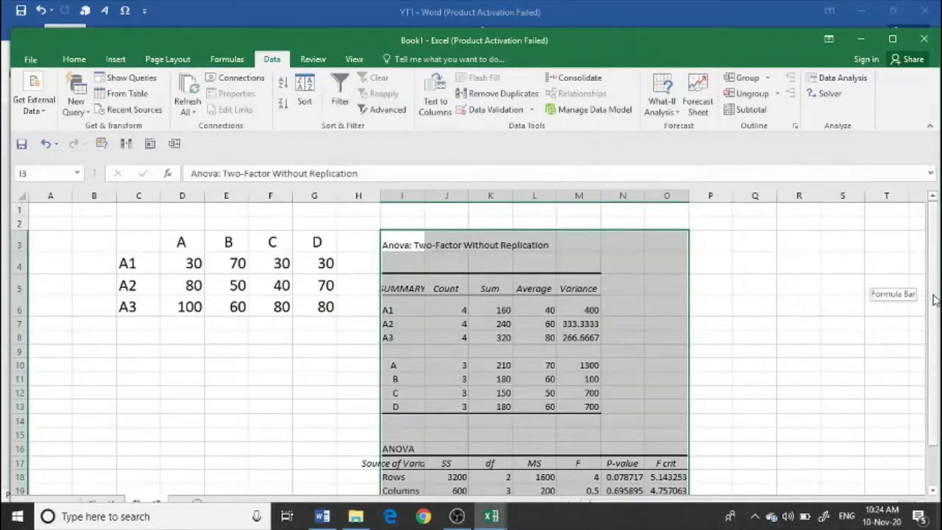
Examine the full two-factor ANOVA output, and switch to Word to read the descriptive measures question before returning to Book1 in Excel
scroll(933, 298, down, 2)
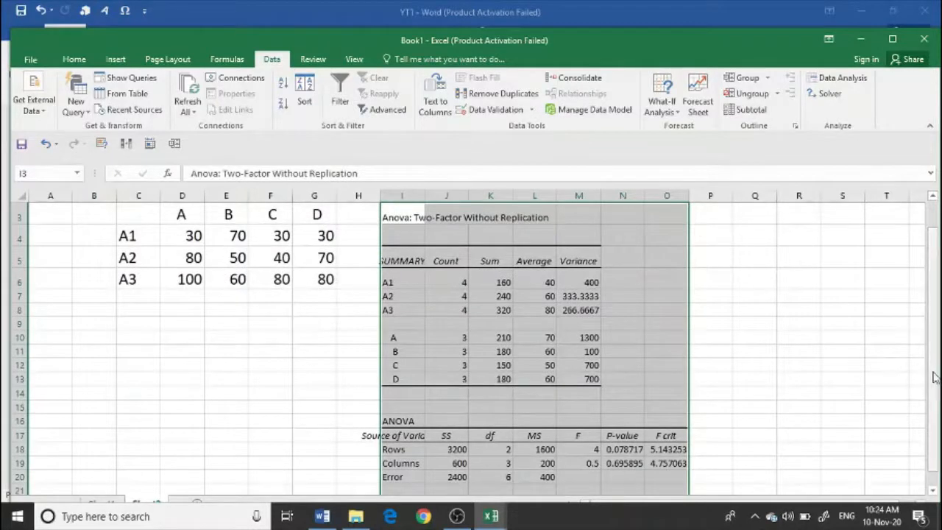
drag(933, 376, 933, 384)
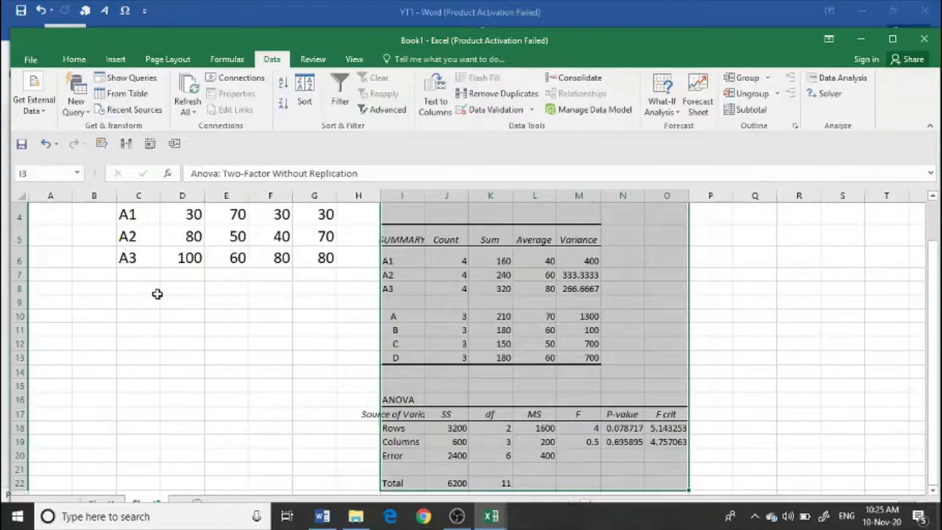
click(322, 516)
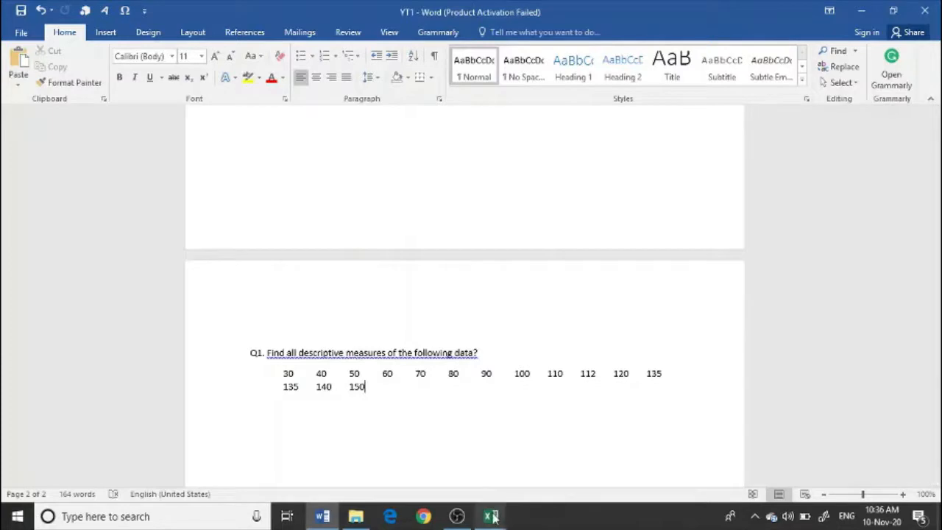
mouse_move(493, 517)
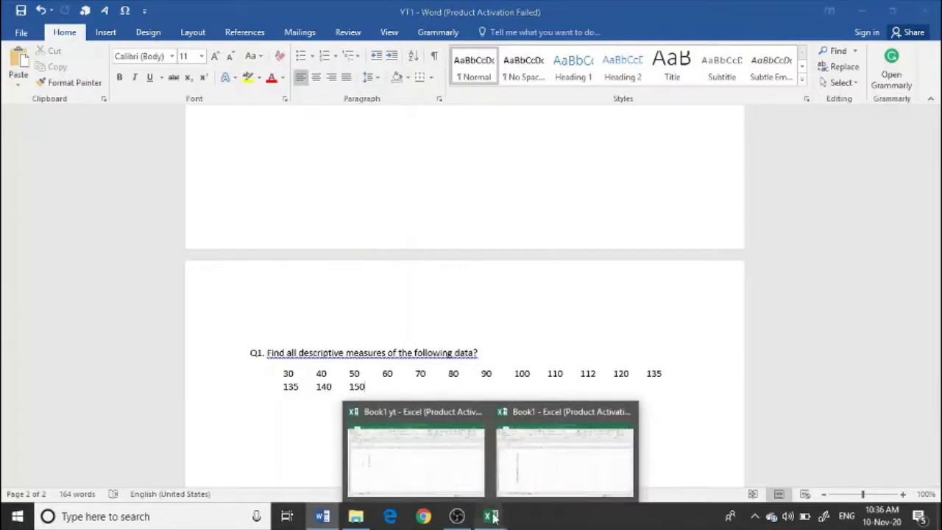
click(544, 488)
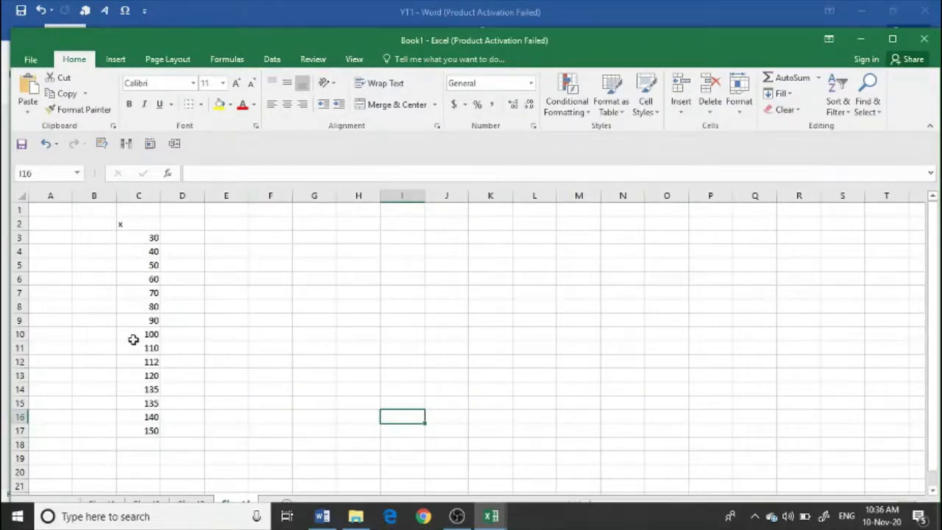
Start the Descriptive Statistics analysis tool and set its input range to $C$2:$C$17, covering the x label and all data values
click(272, 59)
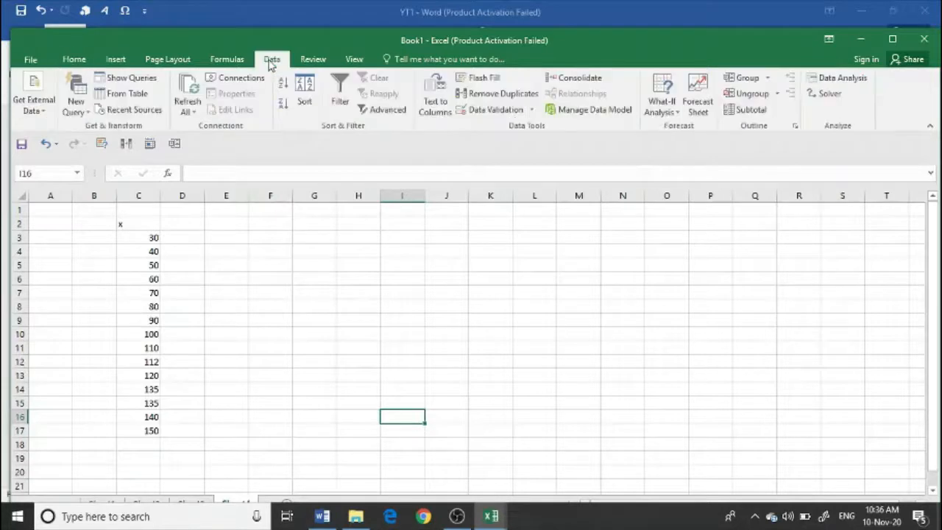
click(850, 79)
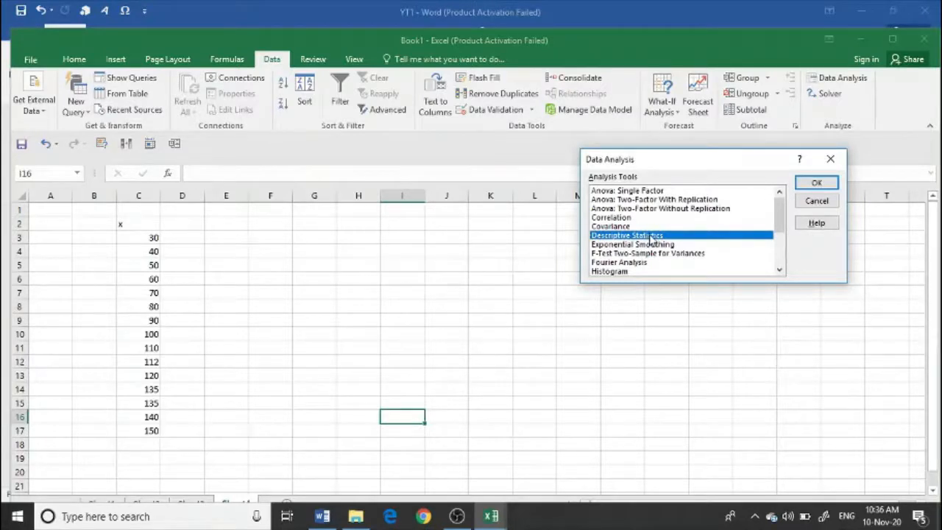
click(819, 183)
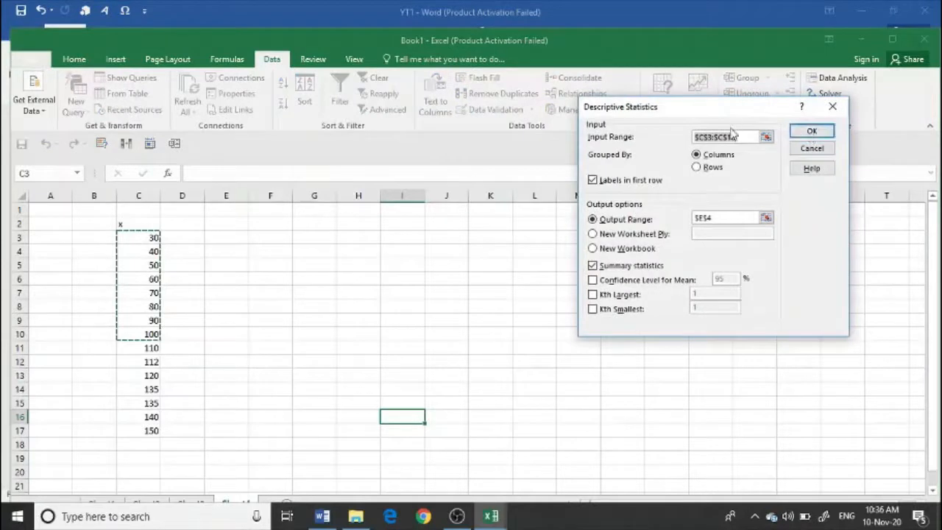
key(BackSpace)
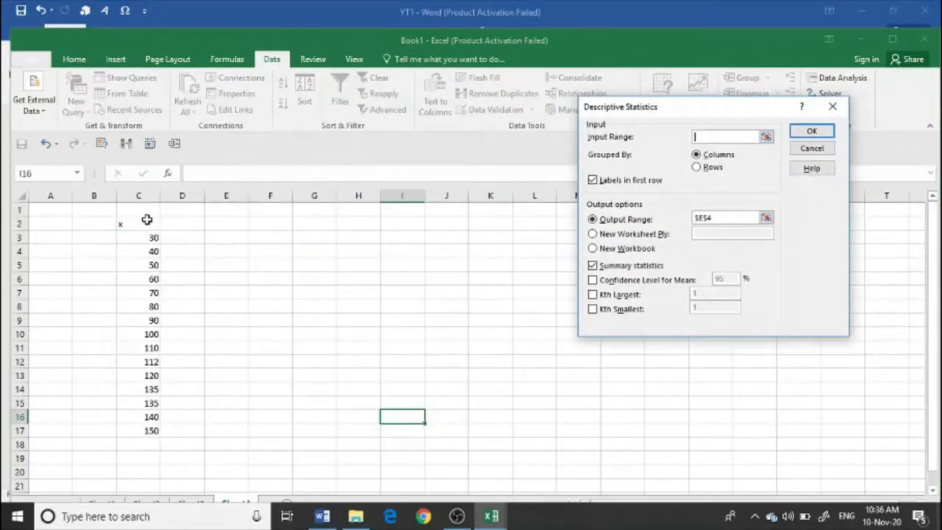
drag(140, 221, 129, 343)
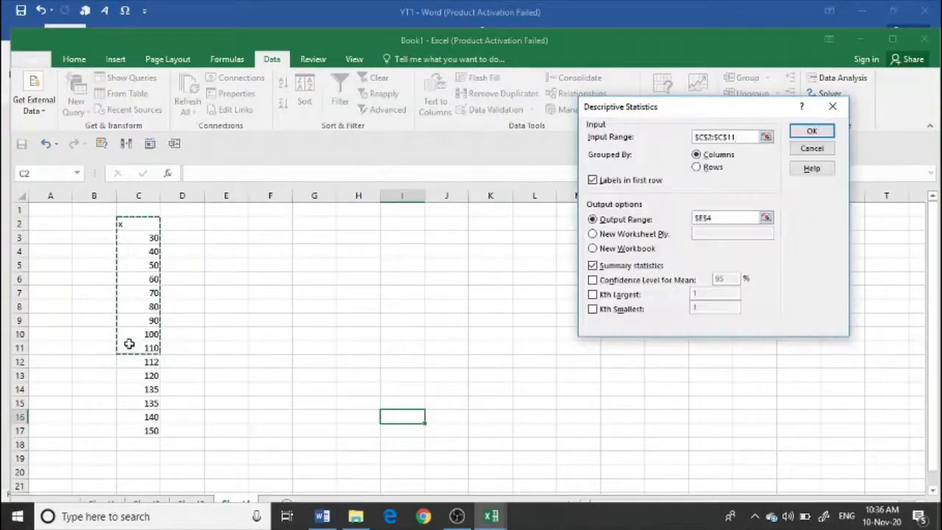
key(shift+Down)
key(shift+Down)
key(shift+Down)
key(shift+Down)
key(shift+Down)
key(shift+Down)
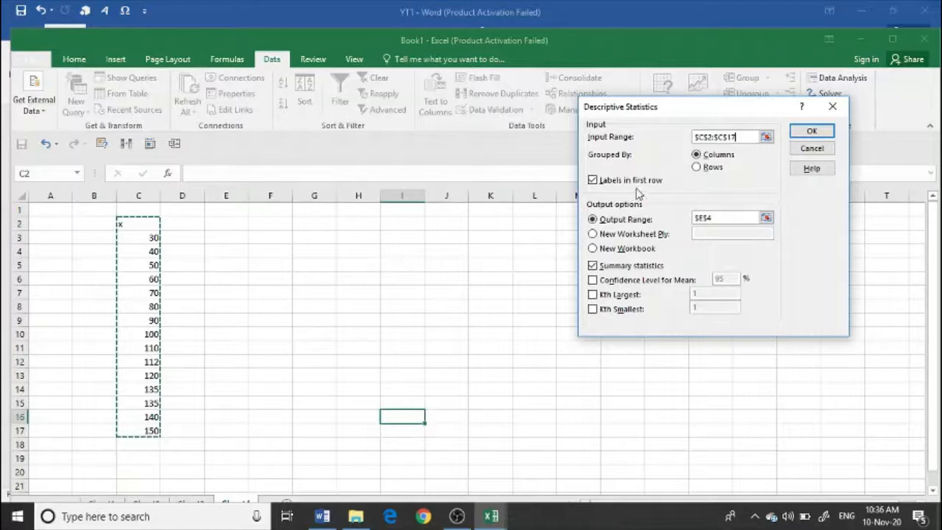
Set the Descriptive Statistics output range to $F$4 and generate the summary statistics for the x data
click(593, 219)
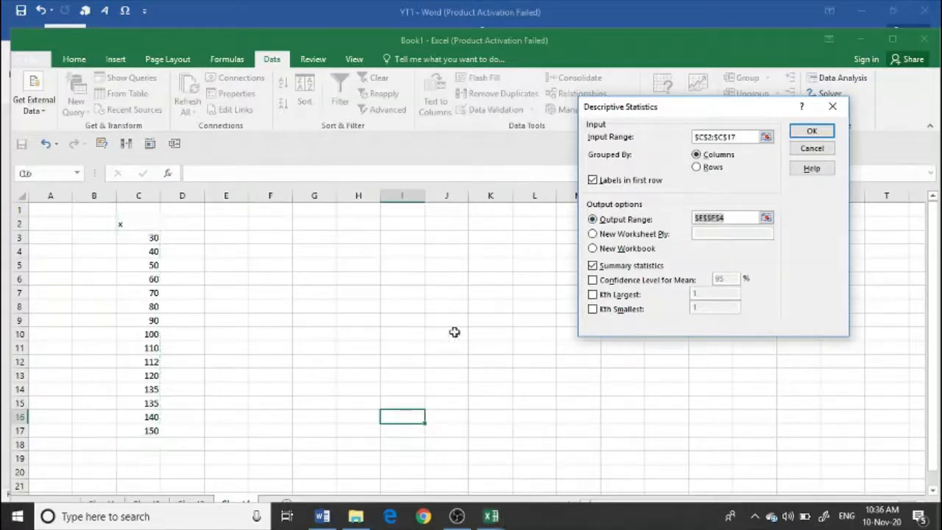
key(BackSpace)
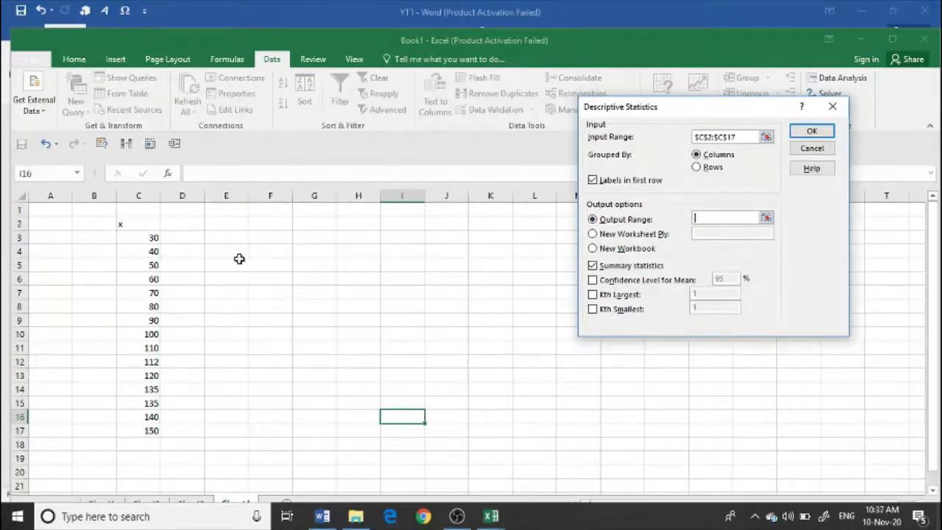
click(266, 254)
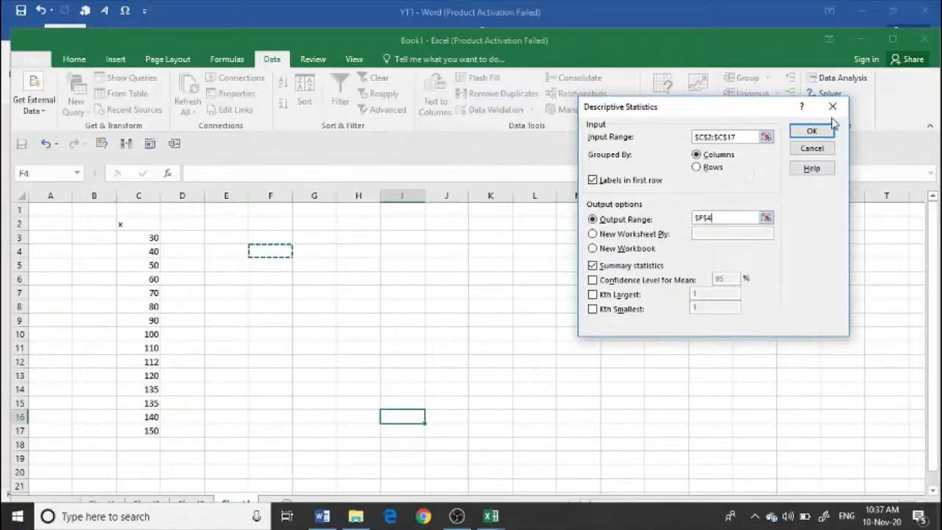
click(813, 131)
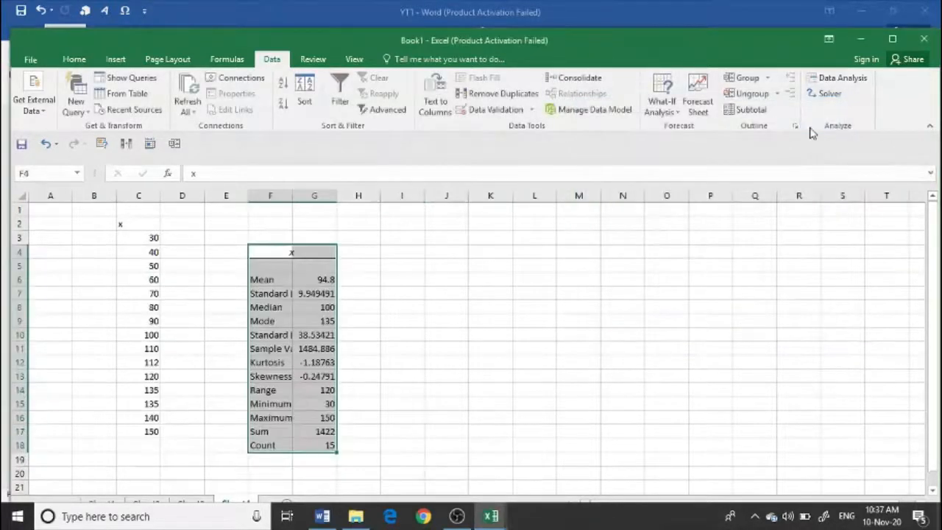